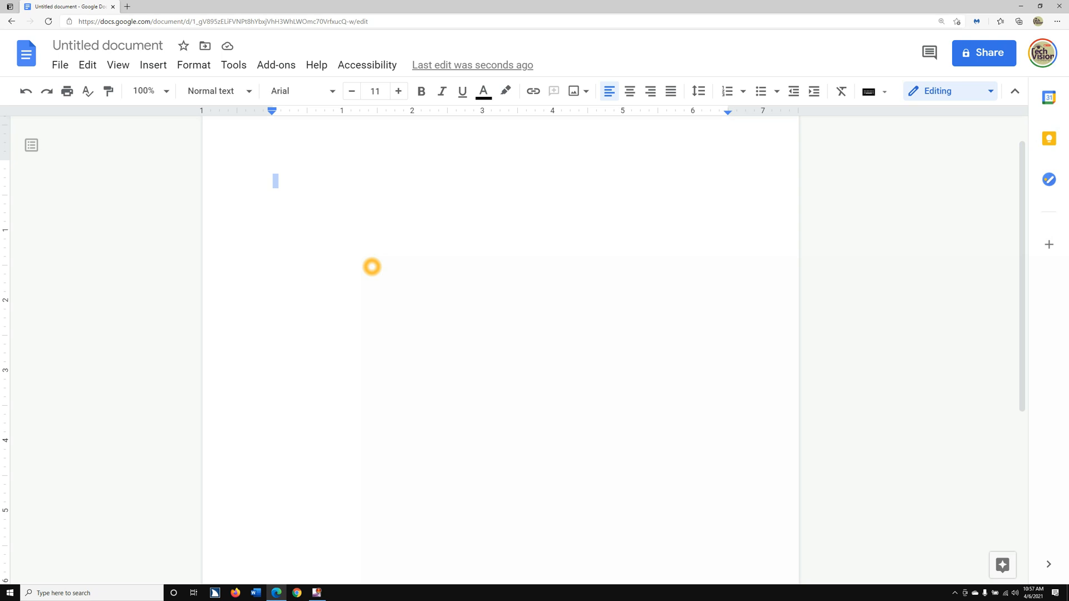
# Write the sentence "Dogs are great." at the start of the document
pyautogui.write('og')
pyautogui.press('BackSpace')
pyautogui.press('BackSpace')
pyautogui.press('BackSpace')
pyautogui.write('Dogs are great.')
# Insert a footnote reading "Author Dog" after the sentence, and add "Author" after its reference mark in the body
pyautogui.hotkey('ctrl', 'alt', 'f')
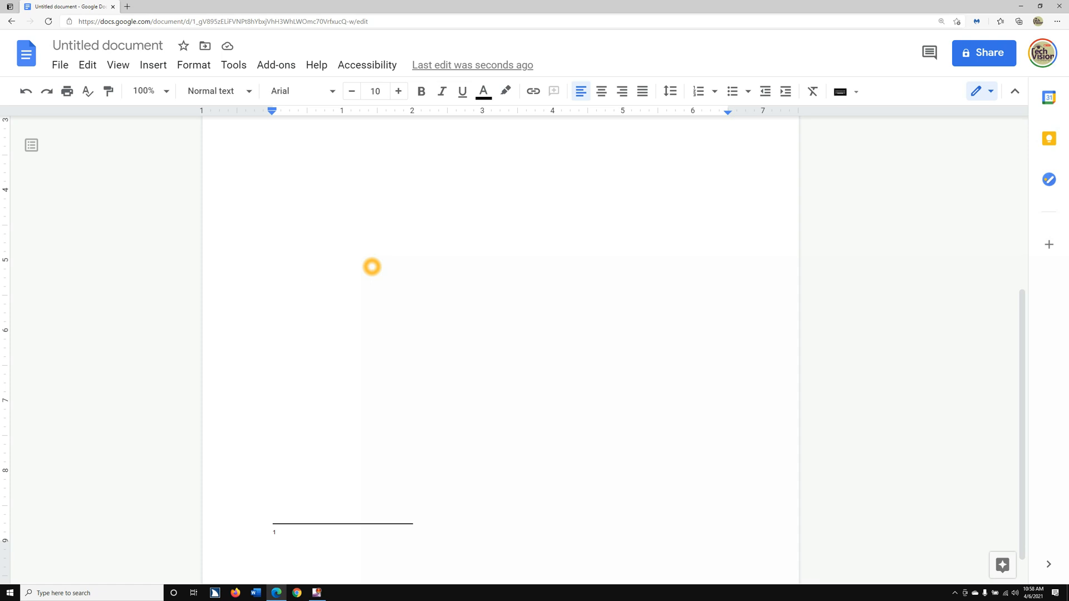
pyautogui.write('Auhot')
pyautogui.press('BackSpace')
pyautogui.press('BackSpace')
pyautogui.press('BackSpace')
pyautogui.write('thor ')
pyautogui.write('Dog')
pyautogui.press('Home')
pyautogui.press('Left')
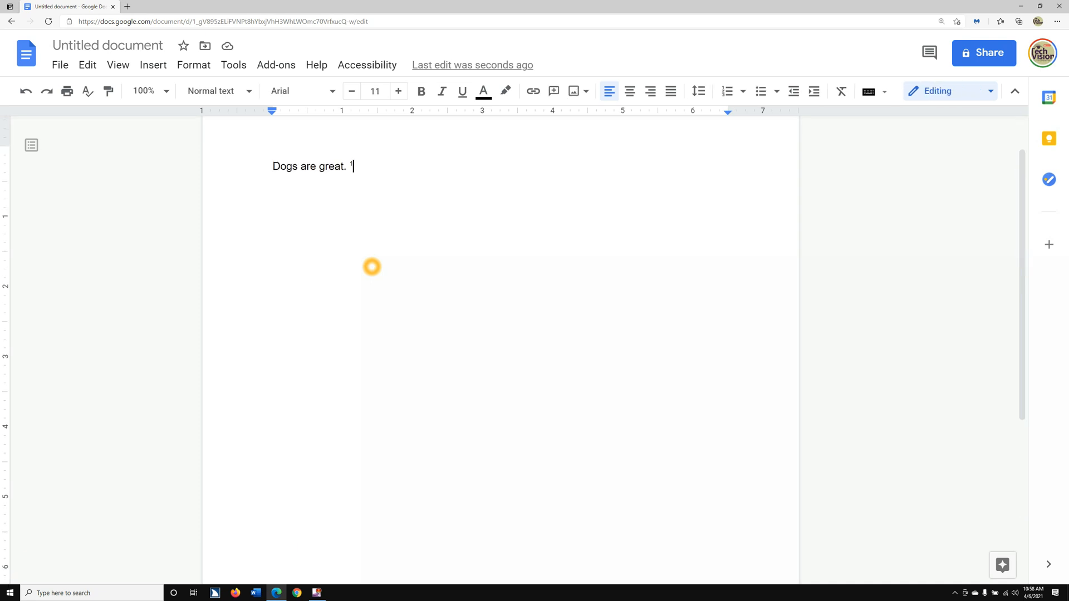
pyautogui.write('Author')
# Go to the first footnote's text, change it to "Author a Dog", and return to its reference in the body
pyautogui.hotkey('ctrl', 'alt', 'e')
pyautogui.hotkey('ctrl', 'alt', 'f')
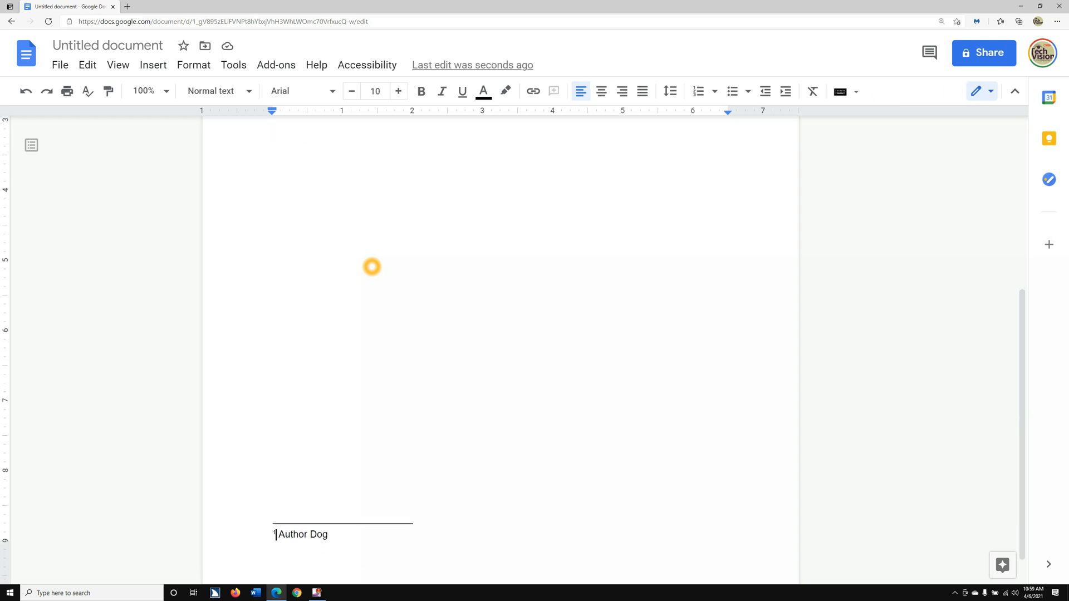
pyautogui.press('Right')
pyautogui.press('Right')
pyautogui.press('Right')
pyautogui.press('Right')
pyautogui.press('Right')
pyautogui.write('a')
pyautogui.press('Home')
pyautogui.press('Escape')
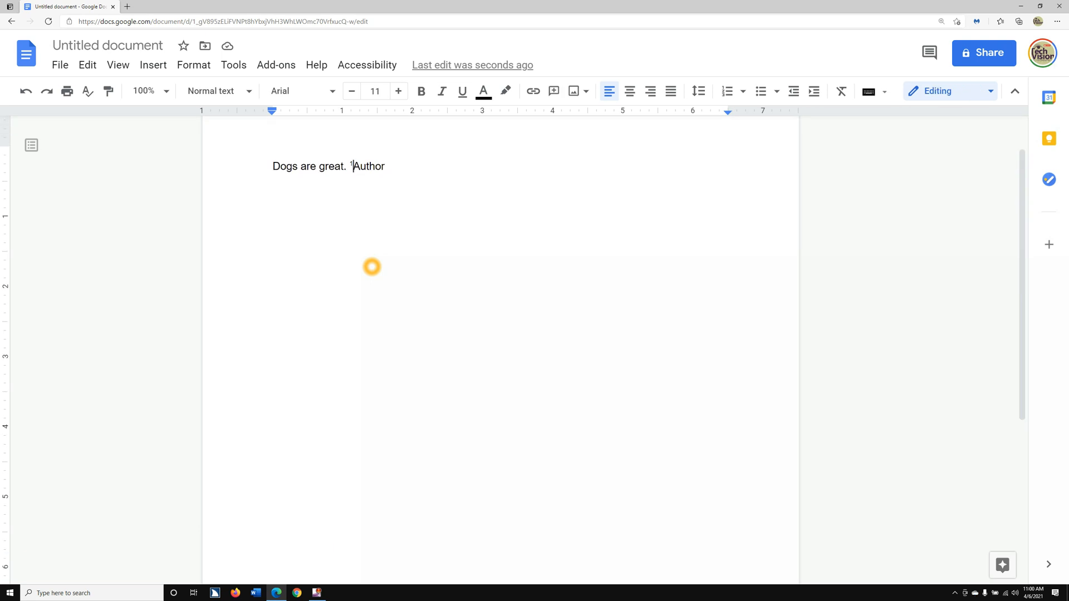
# Add a second line "Cats are great too" with a footnote reading "Cats are great", and return to the body
pyautogui.press('Return')
pyautogui.write('Cats are great too')
pyautogui.hotkey('ctrl', 'alt', 'f')
pyautogui.write('Cats are great')
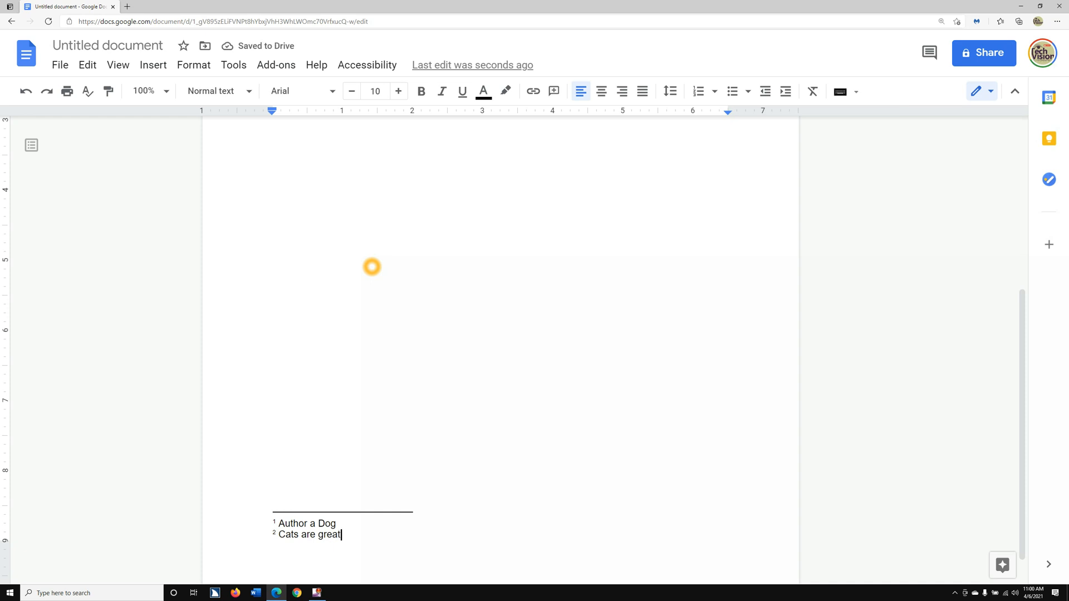
pyautogui.press('Escape')
# Add "Cat Author" after the second footnote's reference mark and "--" directly before the mark
pyautogui.write('Cat Author')
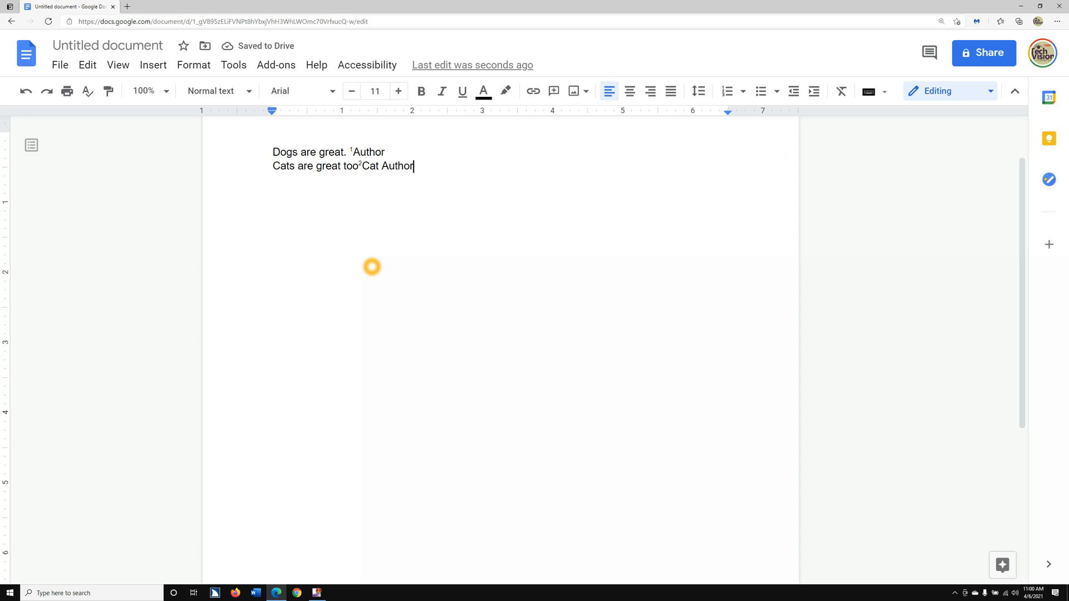
pyautogui.hotkey('ctrl', 'Left')
pyautogui.hotkey('ctrl', 'Left')
pyautogui.press('Left')
pyautogui.write('--')
pyautogui.press('Right')
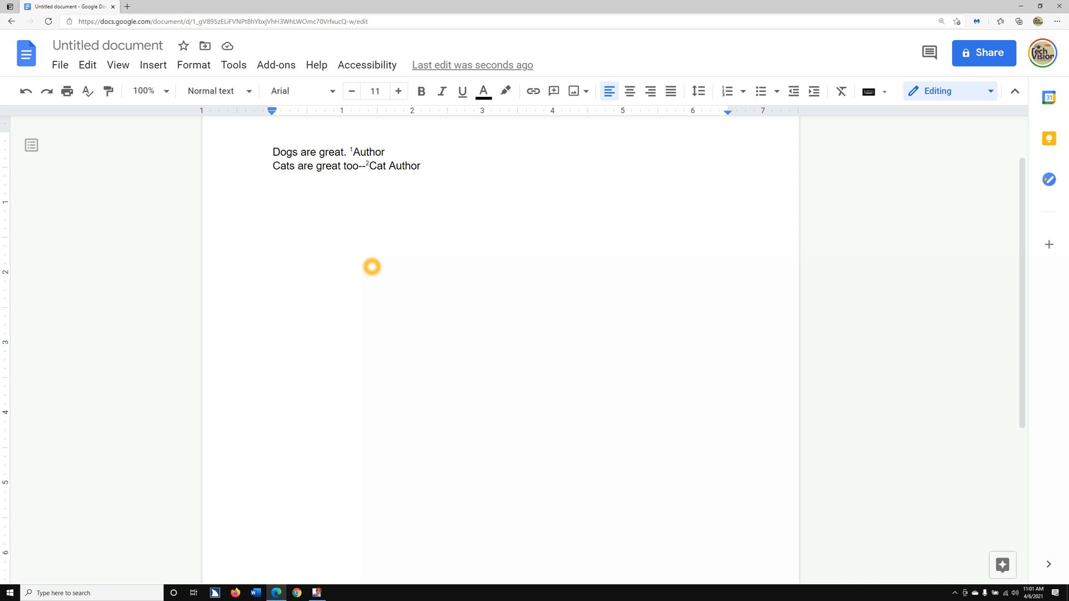
# Go from the second reference mark to its footnote text and return to the same place in the body
pyautogui.hotkey('ctrl', 'alt', 'e')
pyautogui.hotkey('ctrl', 'alt', 'f')
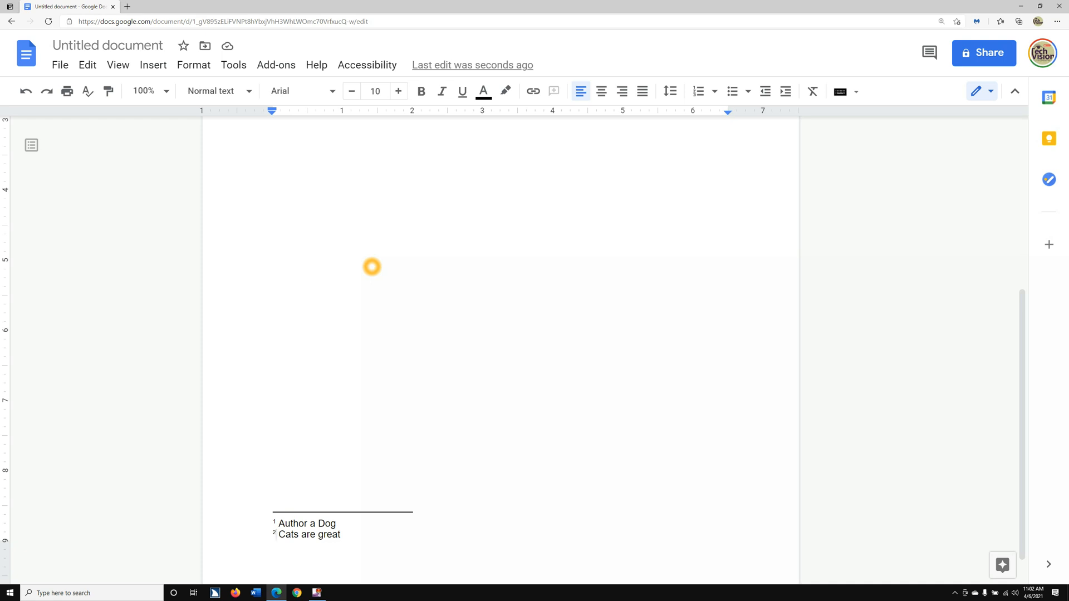
pyautogui.press('Escape')
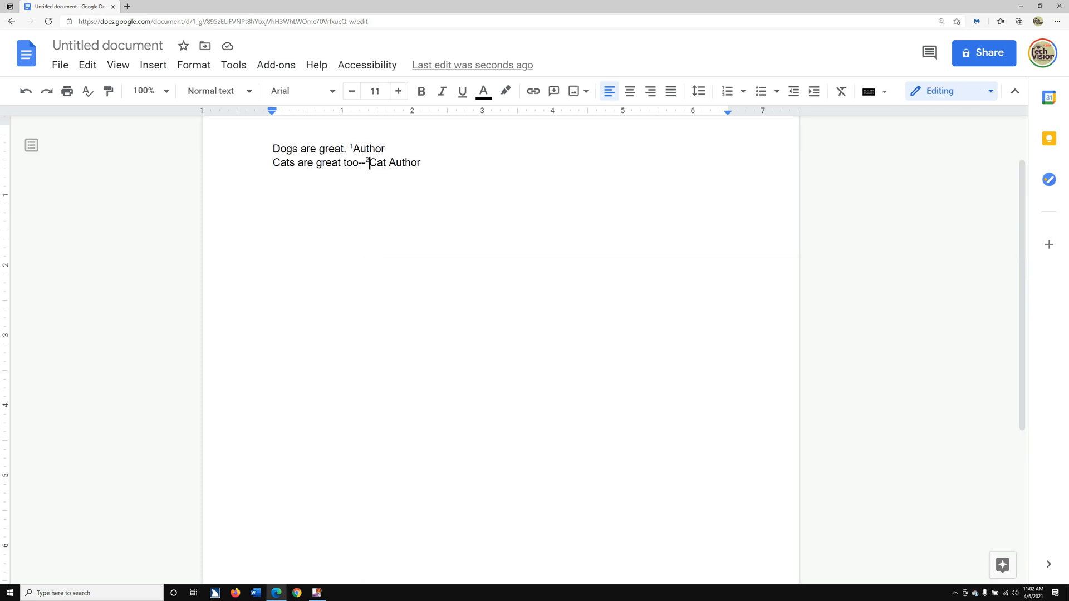